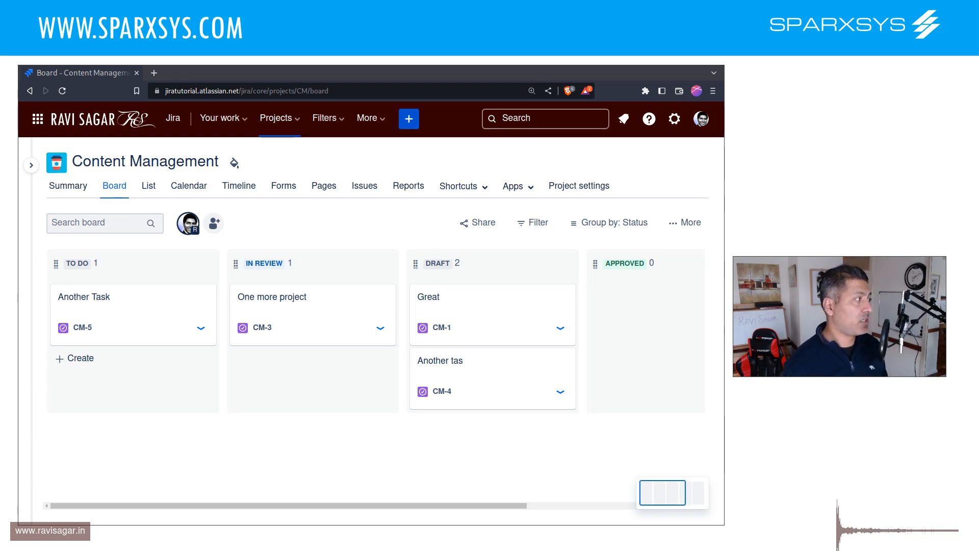
Open the Content Management project's summary, expand the project details, and review the status overview and recent activity.
{"action": "left_click", "coordinate": [50, 197]}
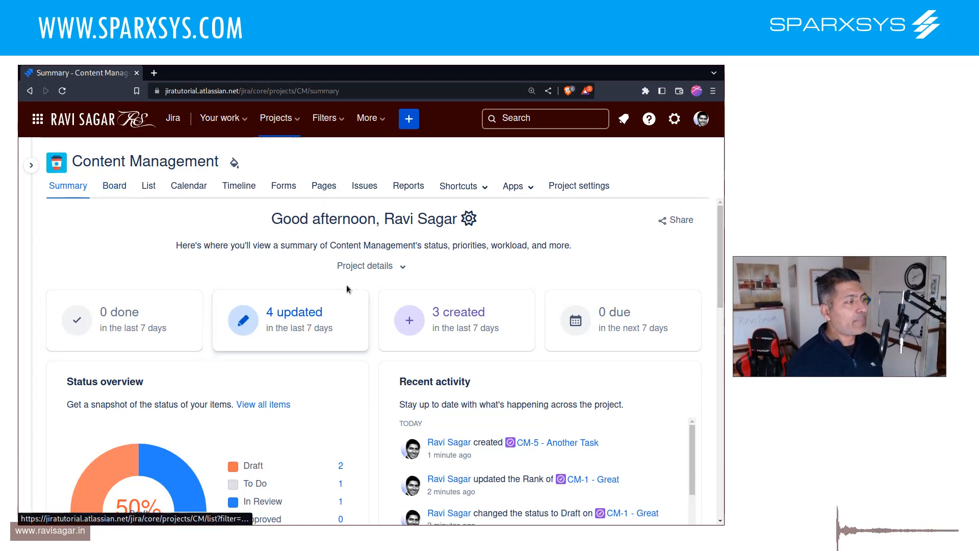
{"action": "left_click", "coordinate": [402, 266]}
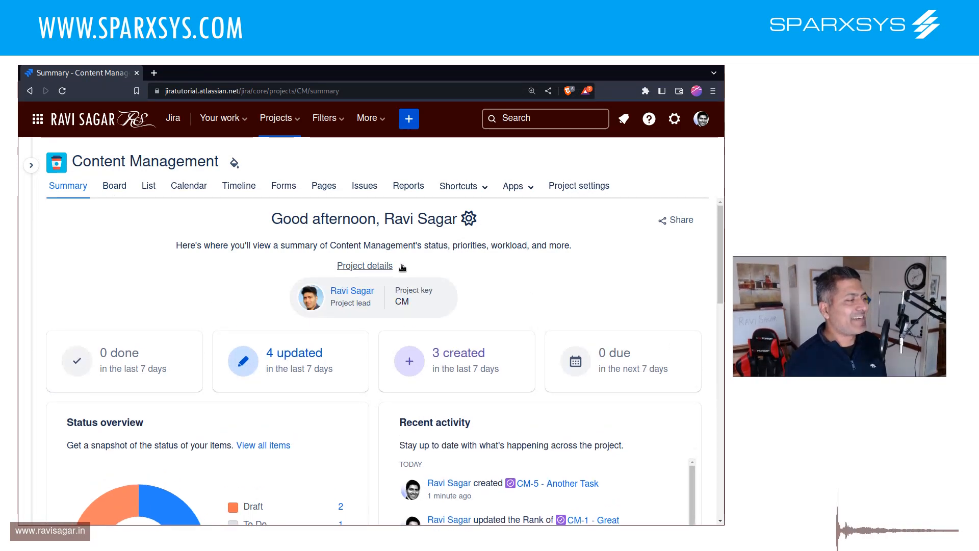
{"action": "scroll", "coordinate": [382, 311], "scroll_direction": "down", "scroll_amount": 5}
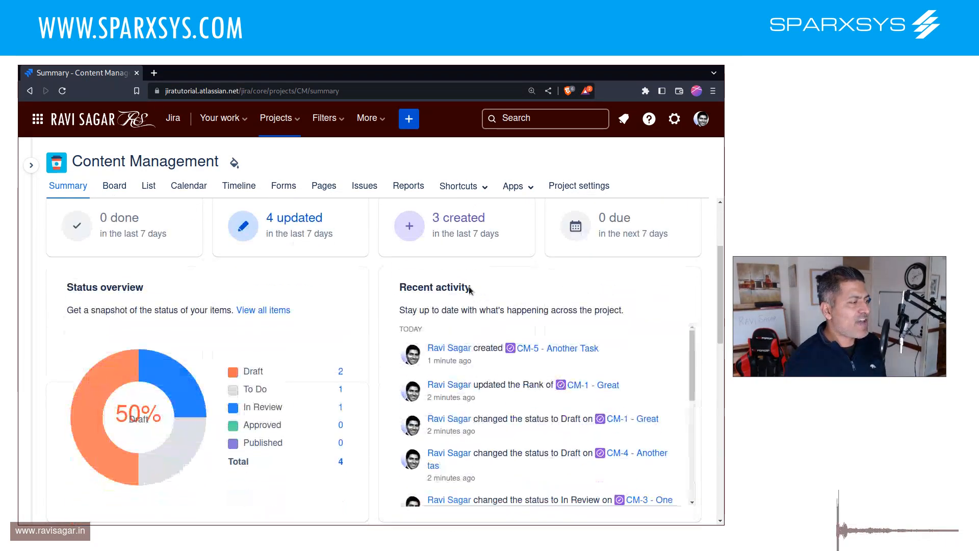
{"action": "scroll", "coordinate": [385, 360], "scroll_direction": "up", "scroll_amount": 5}
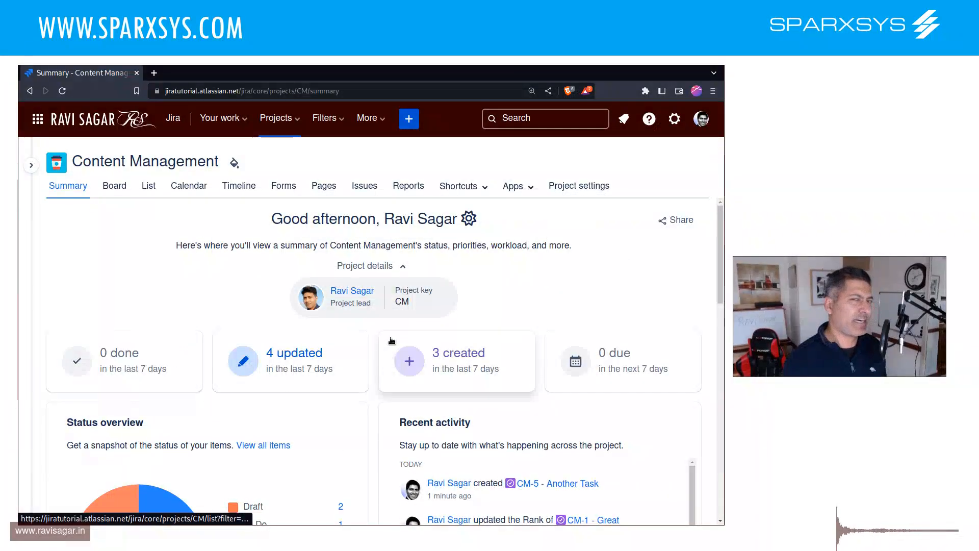
Open the project board and examine its grouping choices, card customization fields and quick filters.
{"action": "left_click", "coordinate": [114, 191]}
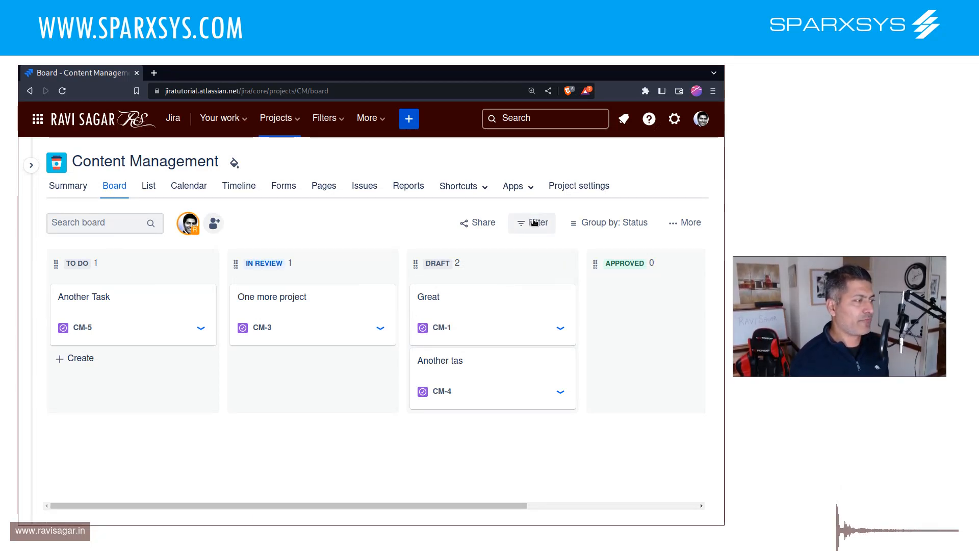
{"action": "left_click", "coordinate": [607, 228]}
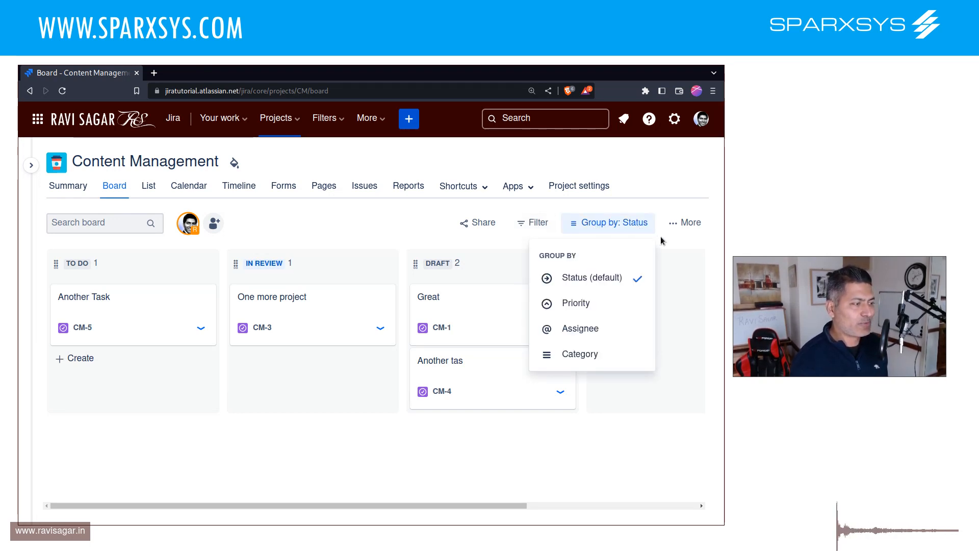
{"action": "left_click", "coordinate": [677, 228]}
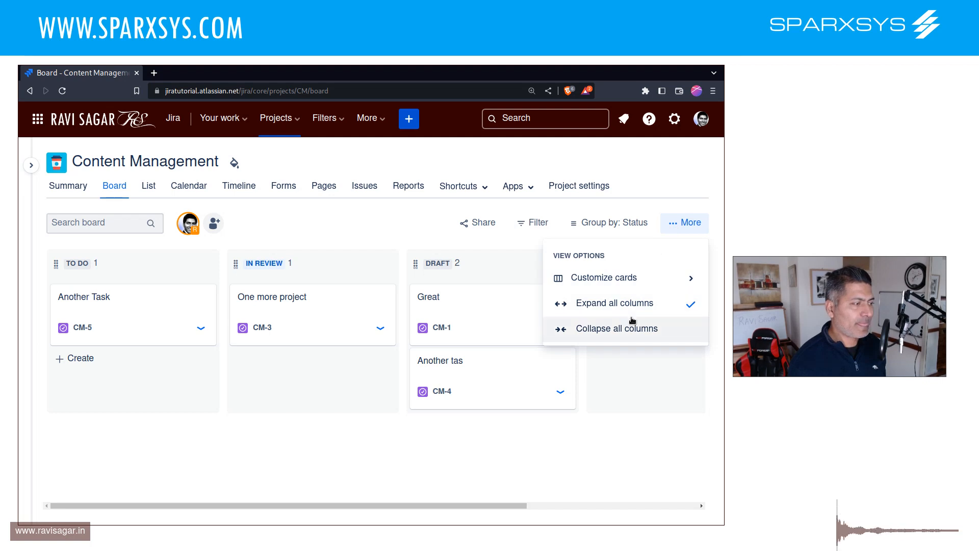
{"action": "left_click", "coordinate": [643, 276]}
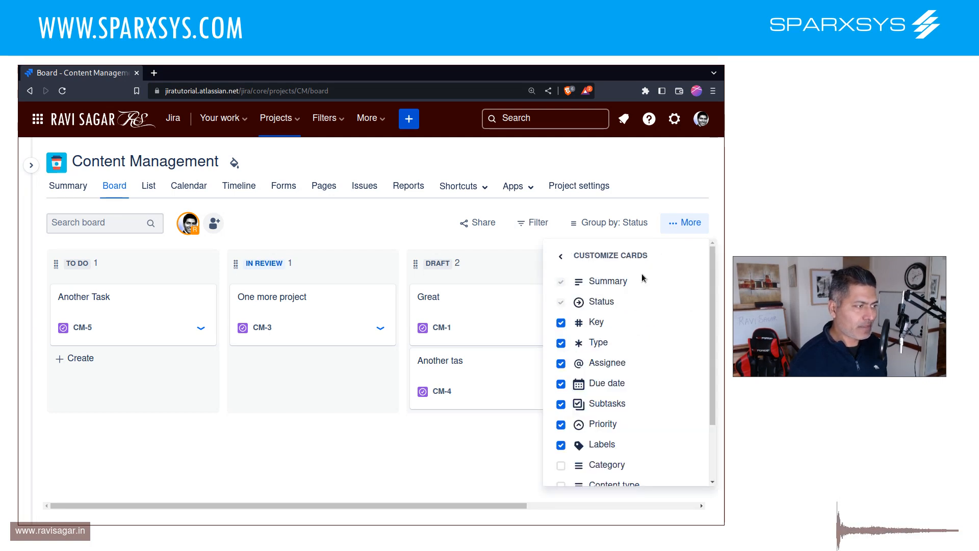
{"action": "left_click", "coordinate": [673, 197]}
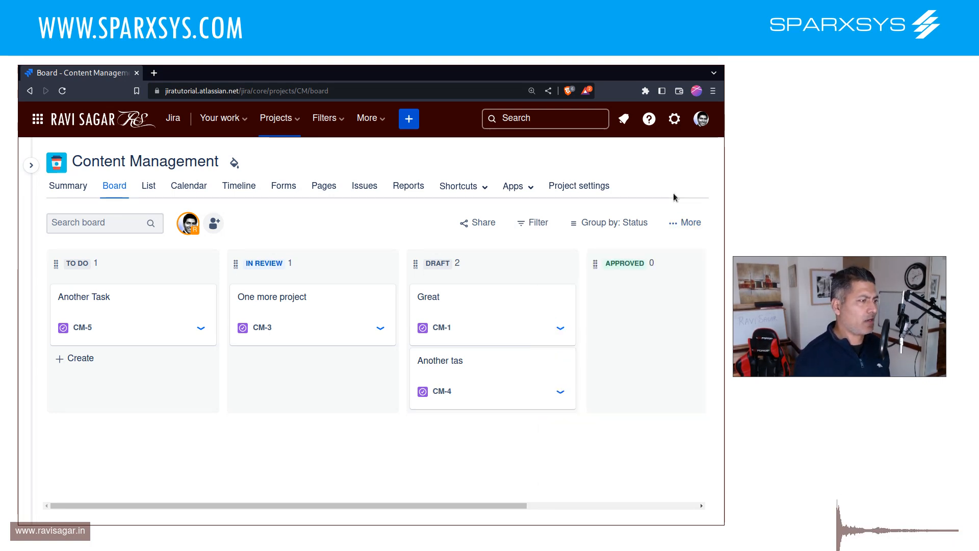
{"action": "left_click", "coordinate": [609, 221]}
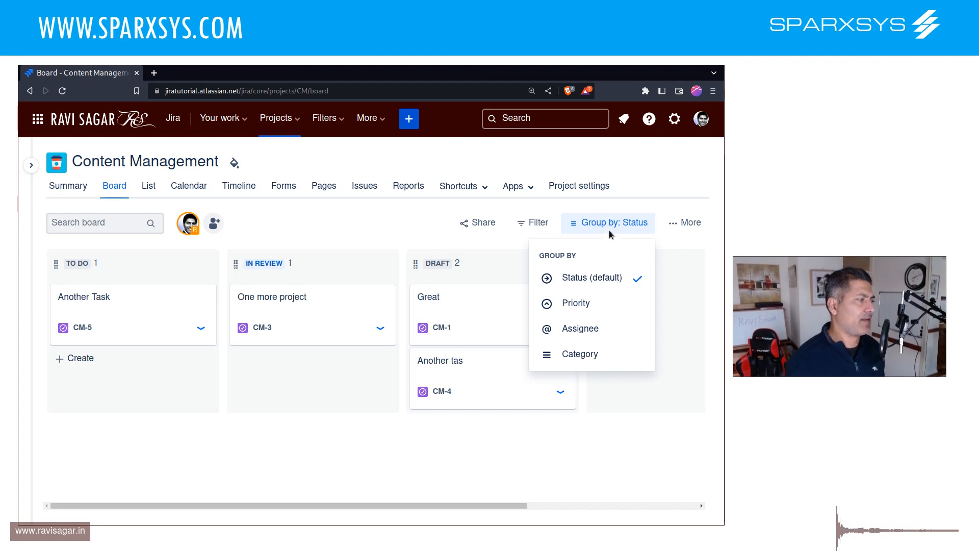
{"action": "left_click", "coordinate": [538, 223]}
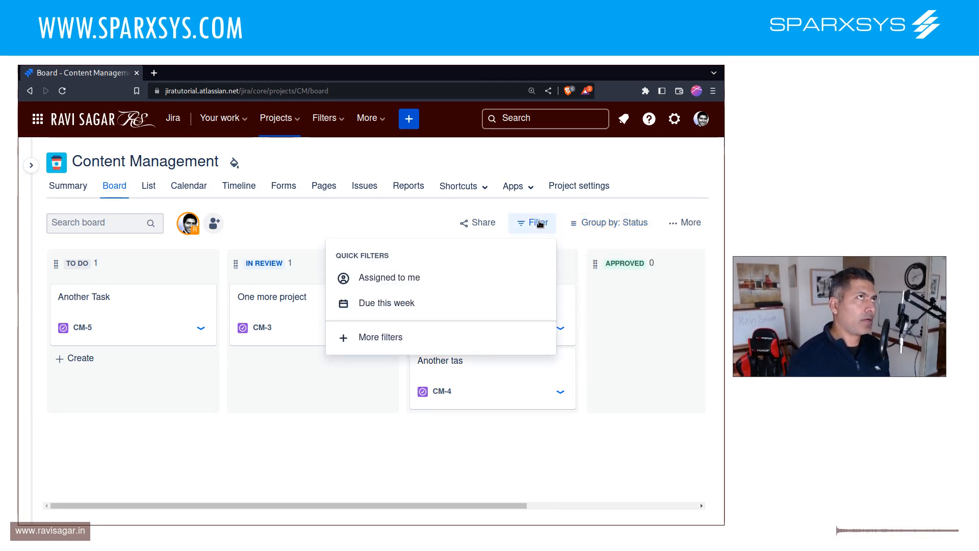
{"action": "left_click", "coordinate": [371, 224]}
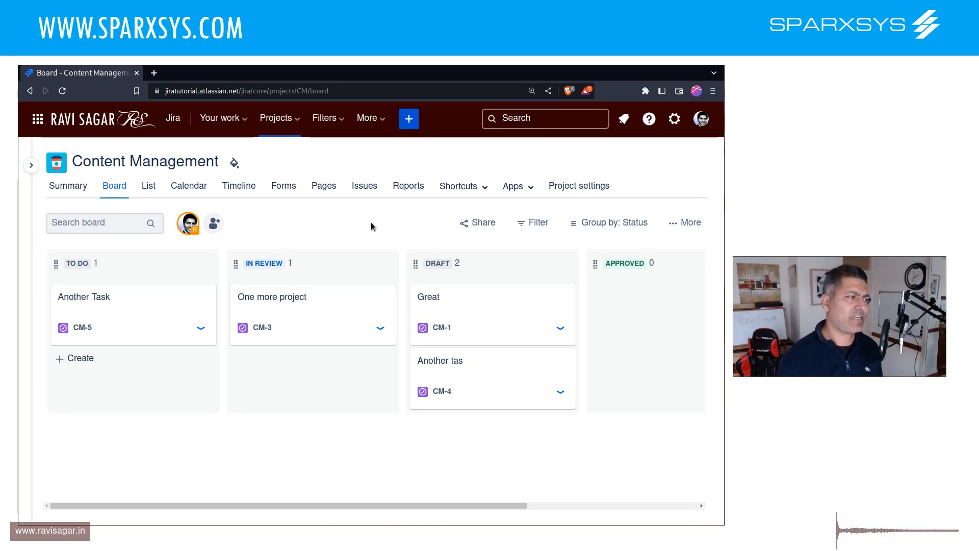
Group the board by assignee, look through the cards, and restore grouping by status.
{"action": "left_click", "coordinate": [582, 232]}
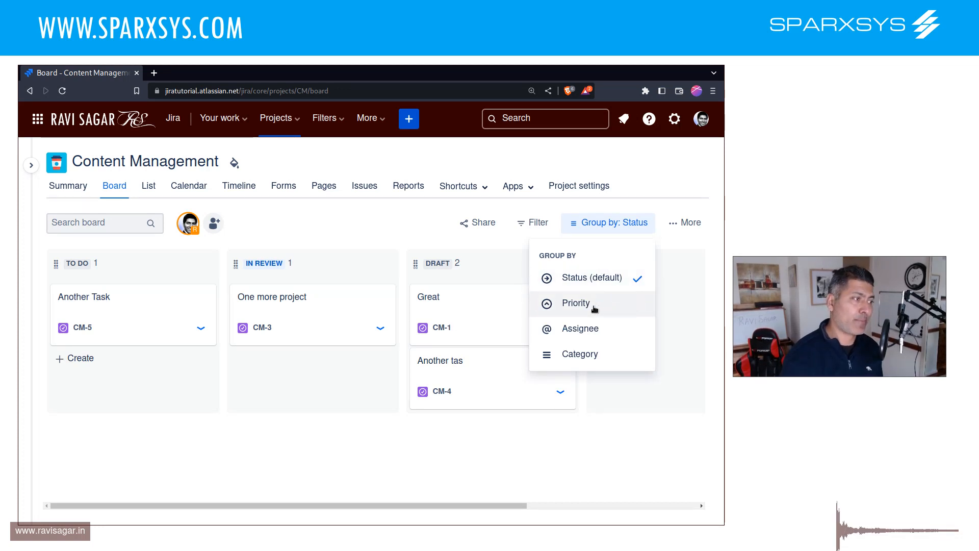
{"action": "left_click", "coordinate": [581, 329]}
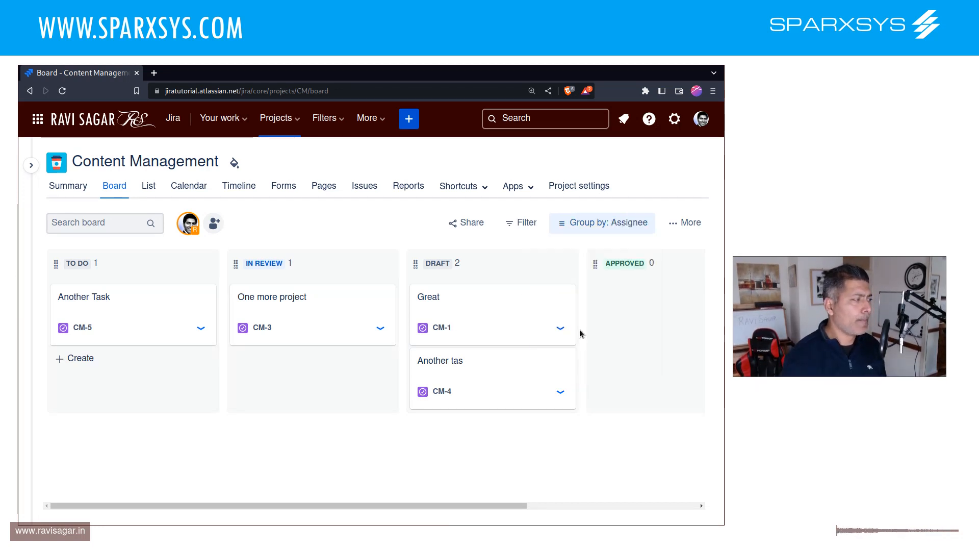
{"action": "scroll", "coordinate": [318, 323], "scroll_direction": "down", "scroll_amount": 3}
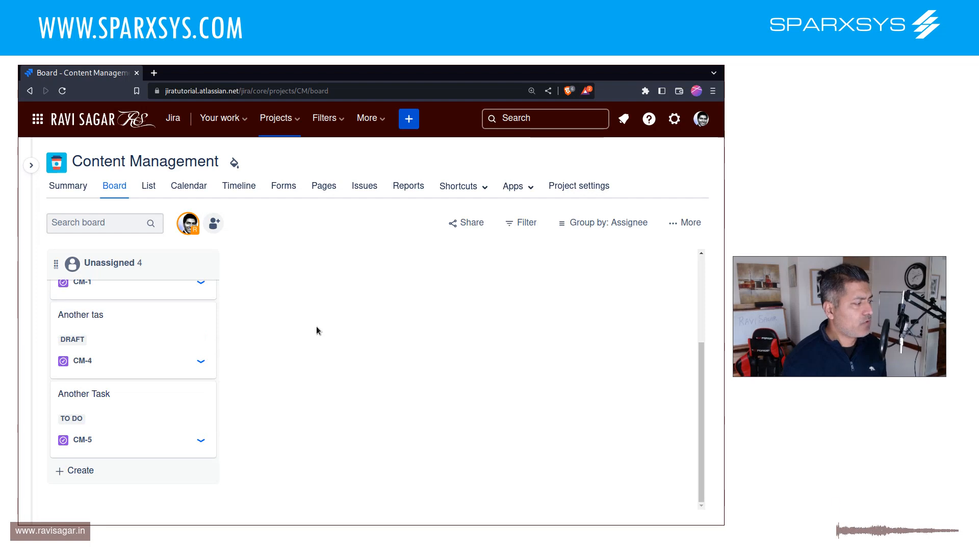
{"action": "scroll", "coordinate": [316, 326], "scroll_direction": "up", "scroll_amount": 1}
{"action": "scroll", "coordinate": [336, 328], "scroll_direction": "up", "scroll_amount": 2}
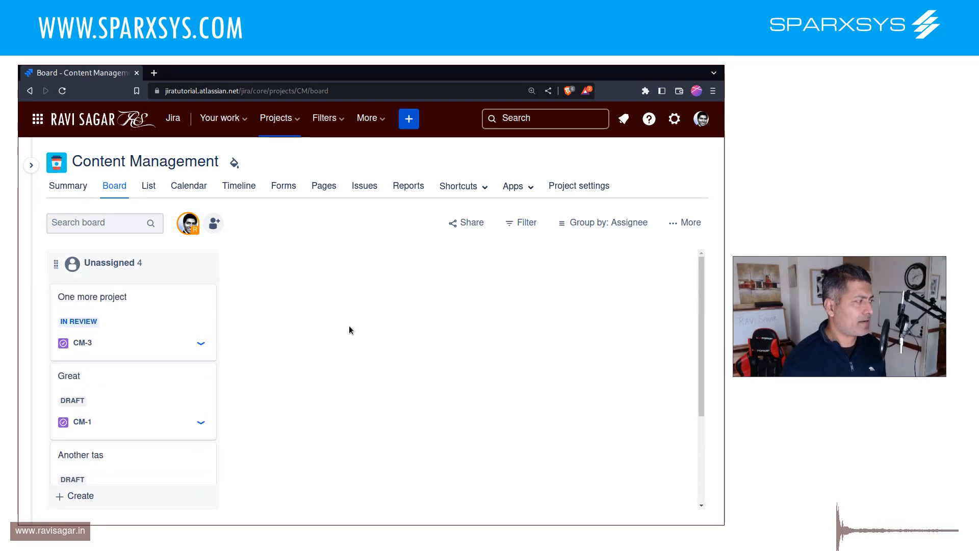
{"action": "left_click", "coordinate": [617, 220]}
{"action": "left_click", "coordinate": [593, 277]}
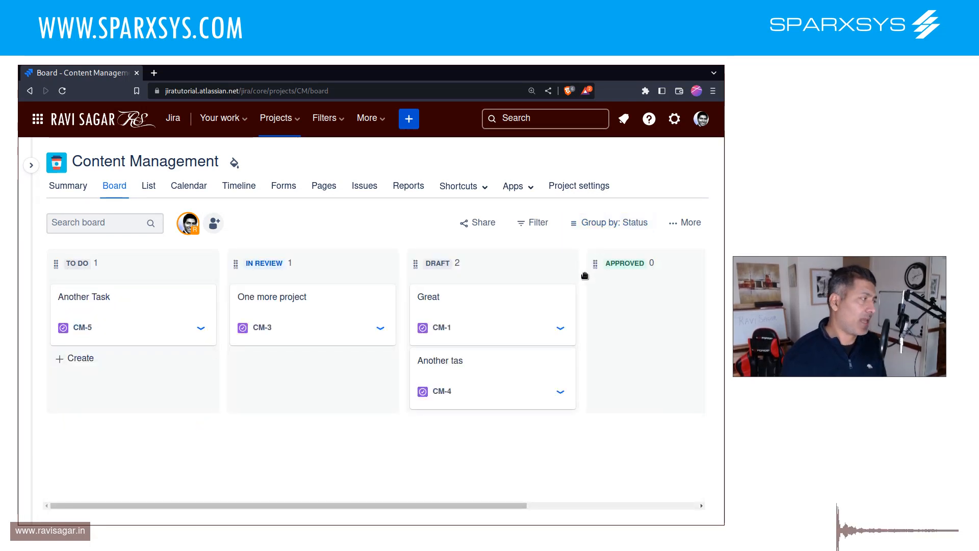
In the project's list view, change the status of the task "Great" to In Review.
{"action": "left_click", "coordinate": [147, 192]}
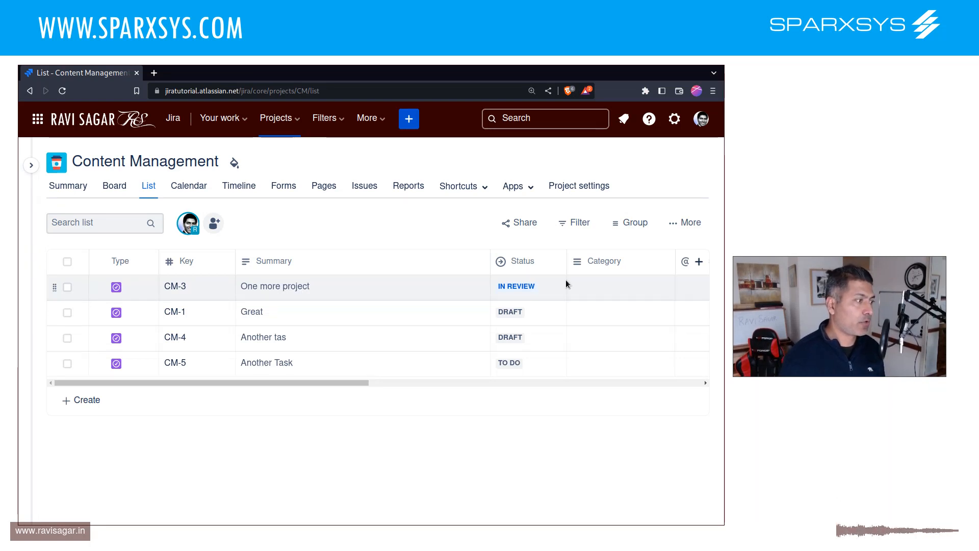
{"action": "left_click", "coordinate": [546, 311]}
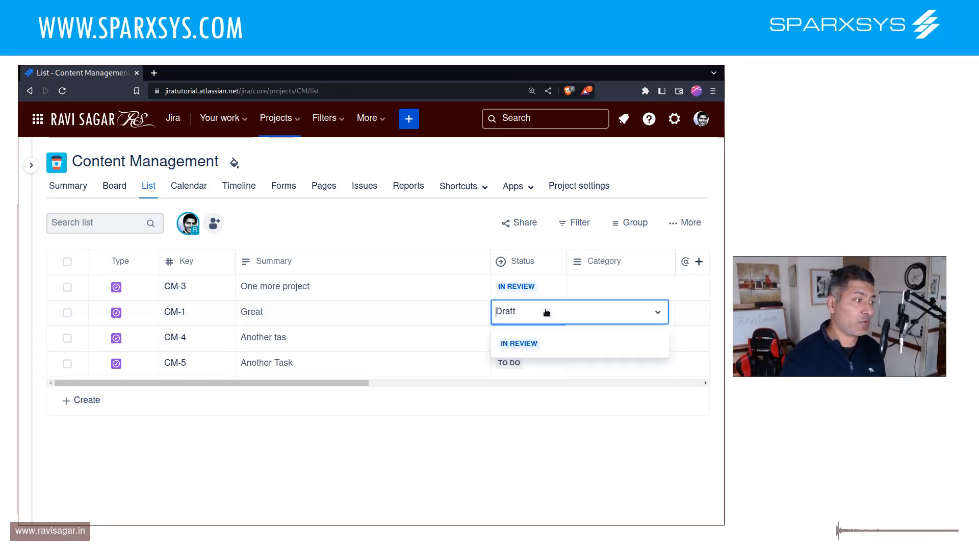
{"action": "left_click", "coordinate": [536, 344]}
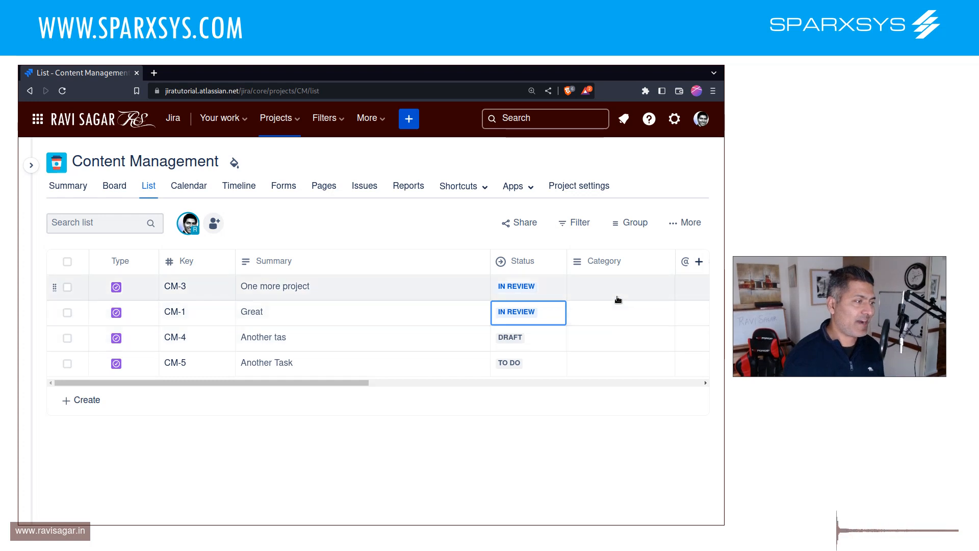
Open the project calendar, dismiss the release dates introduction, and browse to March 2023 and back to April 2023.
{"action": "left_click", "coordinate": [202, 188]}
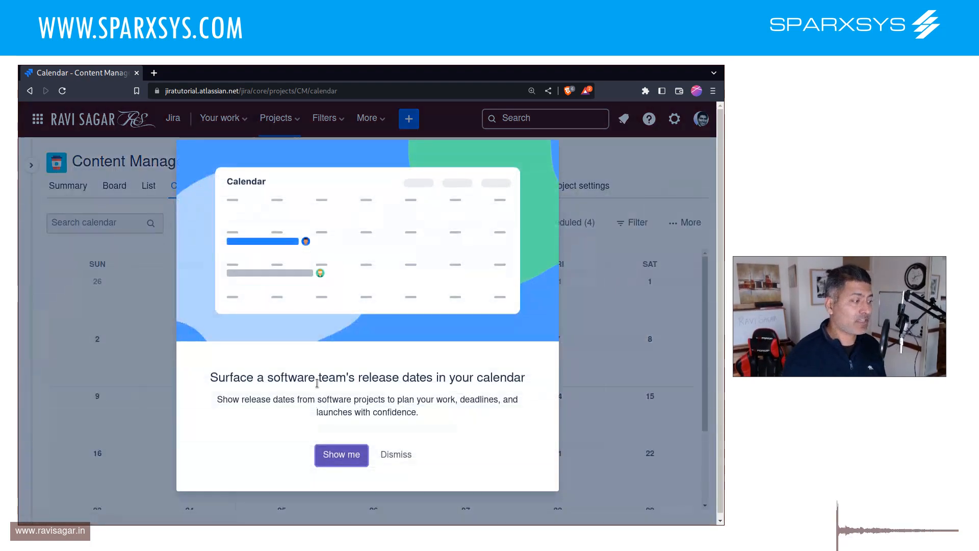
{"action": "left_click", "coordinate": [384, 453]}
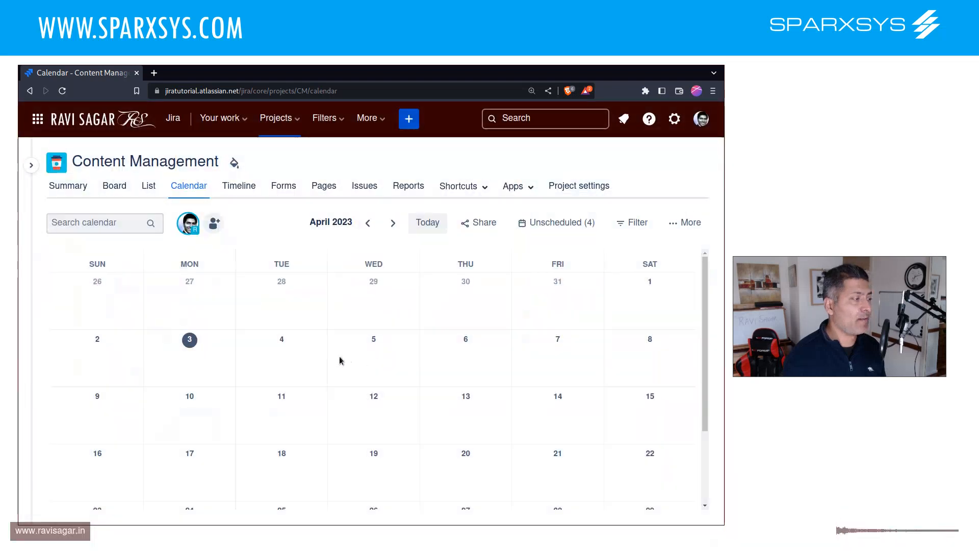
{"action": "scroll", "coordinate": [337, 356], "scroll_direction": "down", "scroll_amount": 2}
{"action": "scroll", "coordinate": [338, 366], "scroll_direction": "up", "scroll_amount": 2}
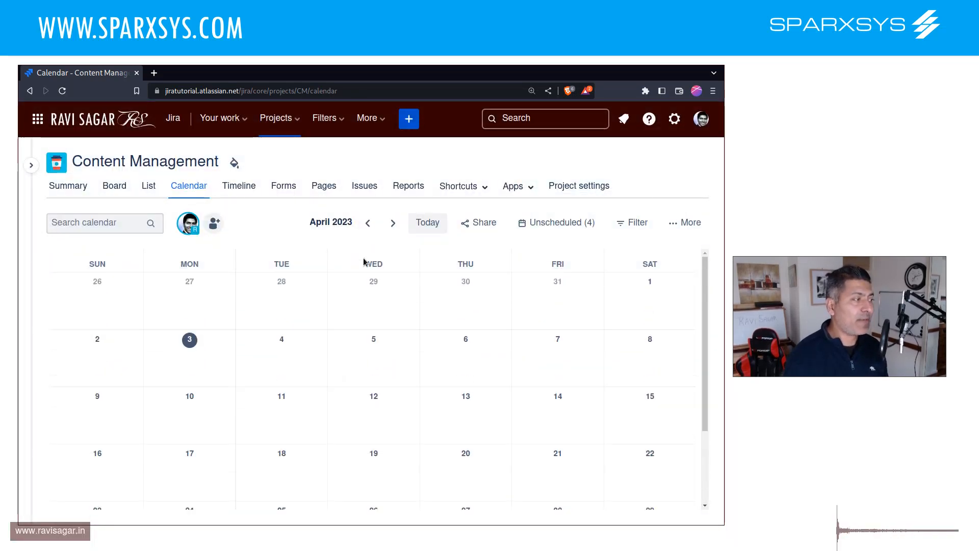
{"action": "left_click", "coordinate": [368, 224]}
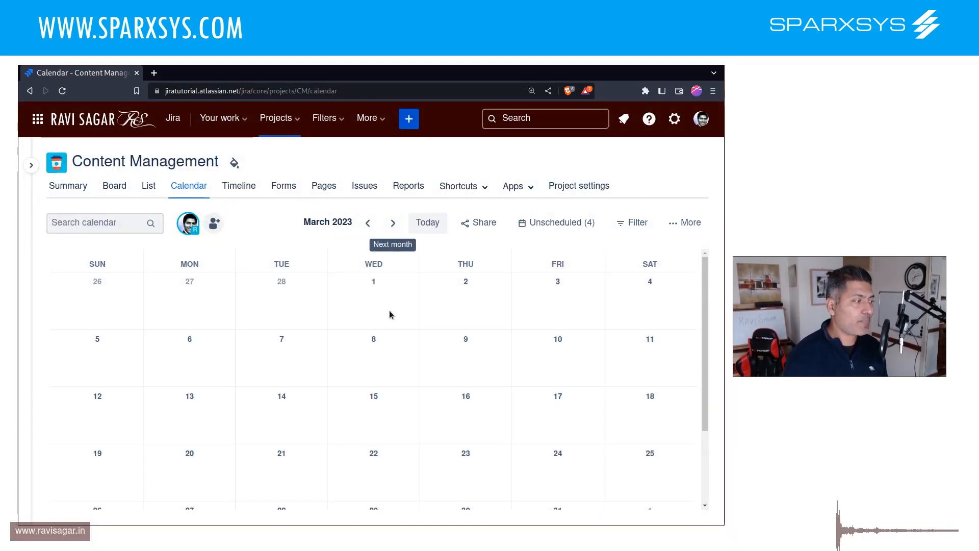
{"action": "left_click", "coordinate": [394, 223]}
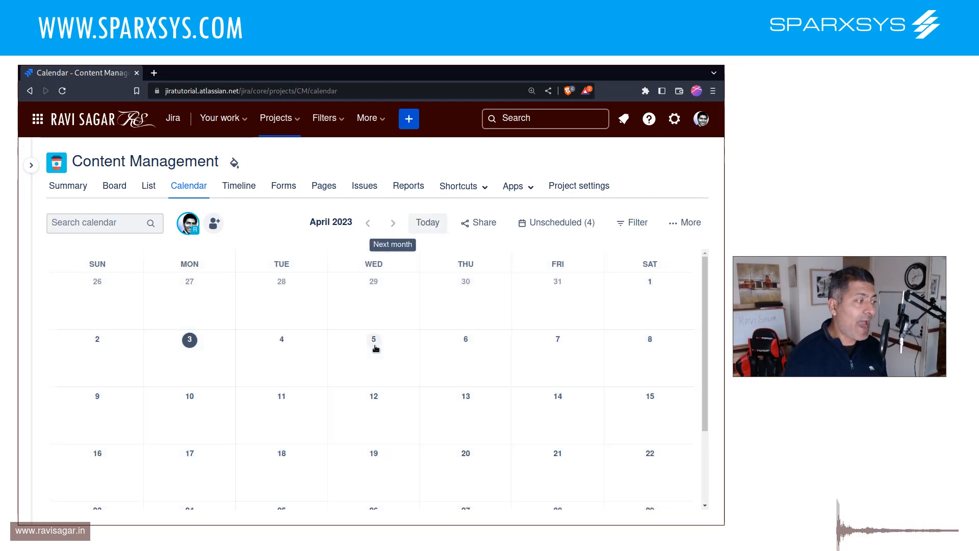
Create a task named "Another task" spanning 5 to 6 April 2023 in the calendar.
{"action": "left_click_drag", "start_coordinate": [369, 348], "coordinate": [469, 352]}
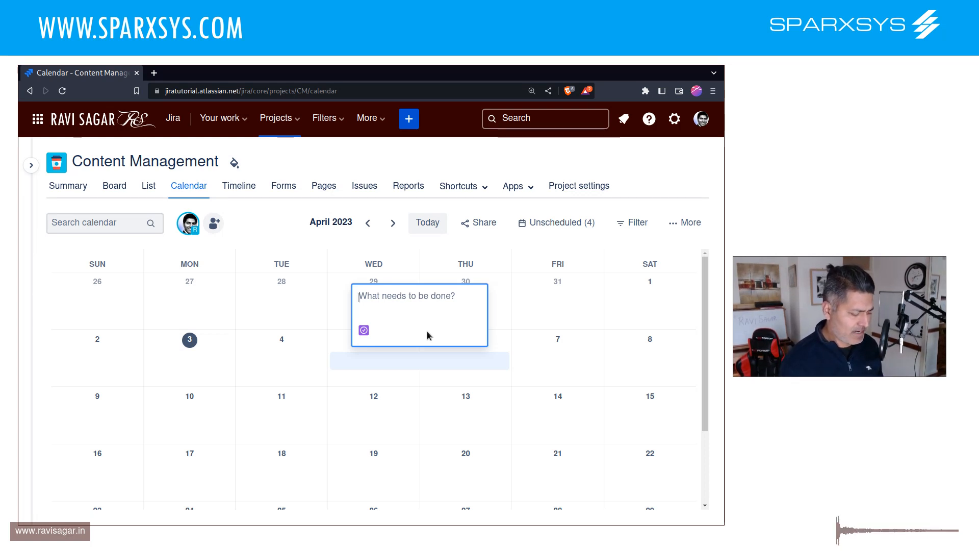
{"action": "type", "text": "Another task"}
{"action": "key", "text": "Return"}
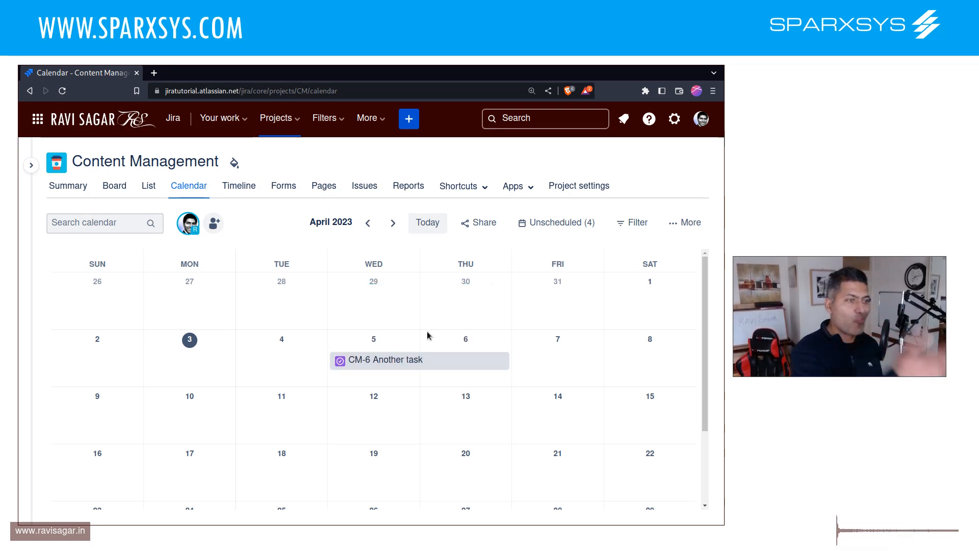
Look through the project's timeline, forms, shortcuts and pages views.
{"action": "left_click", "coordinate": [229, 186]}
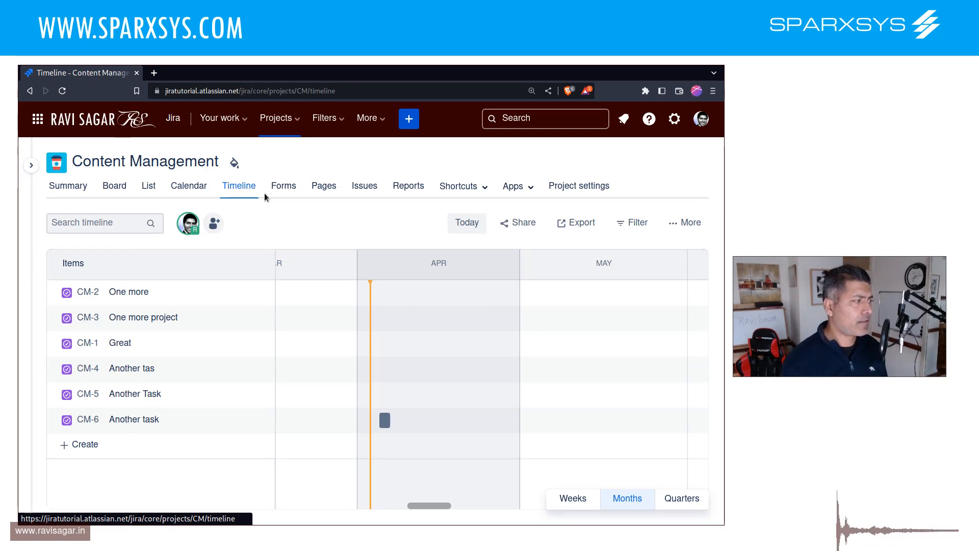
{"action": "left_click", "coordinate": [284, 188]}
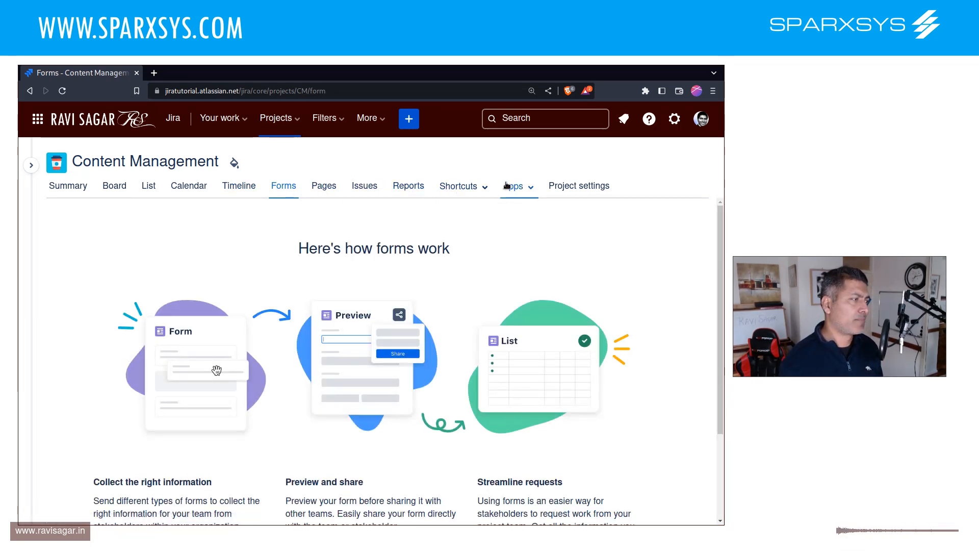
{"action": "left_click", "coordinate": [482, 187]}
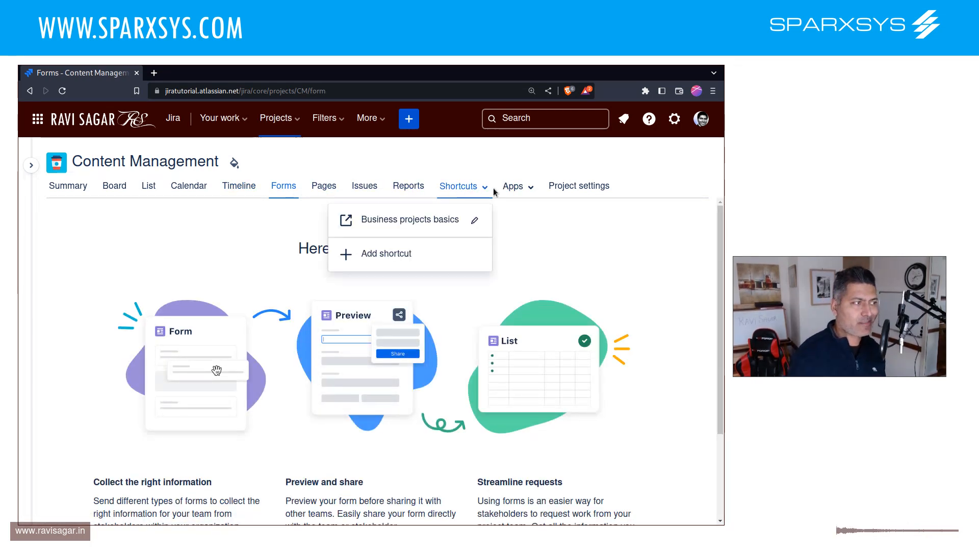
{"action": "left_click", "coordinate": [324, 188]}
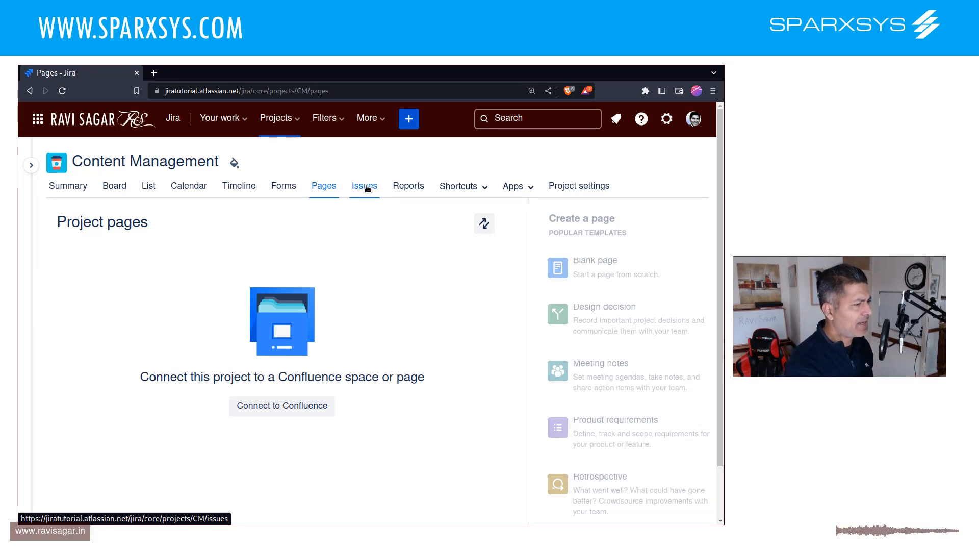
{"action": "left_click", "coordinate": [365, 187]}
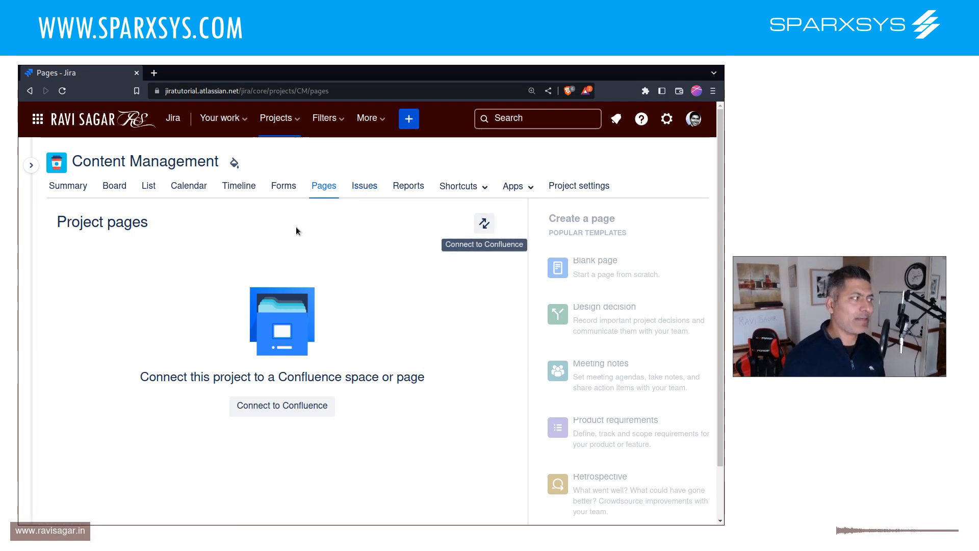
Return to the project board and briefly expand the projects sidebar to view the recent projects.
{"action": "left_click", "coordinate": [125, 186]}
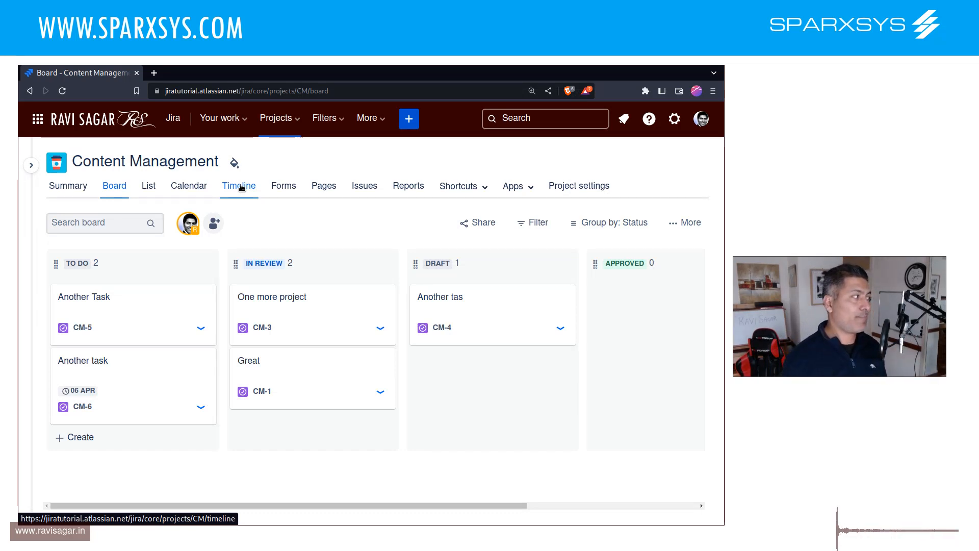
{"action": "left_click", "coordinate": [31, 165]}
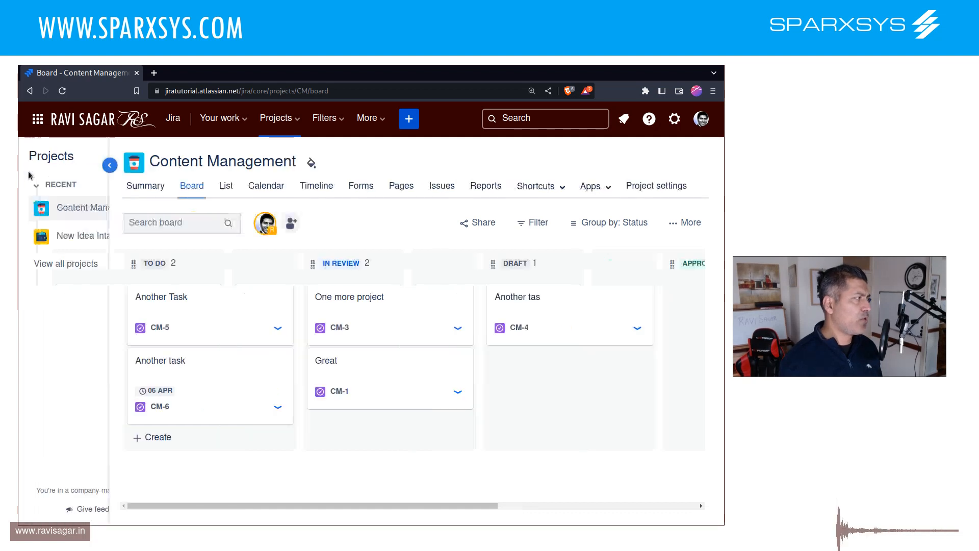
{"action": "left_click", "coordinate": [171, 164]}
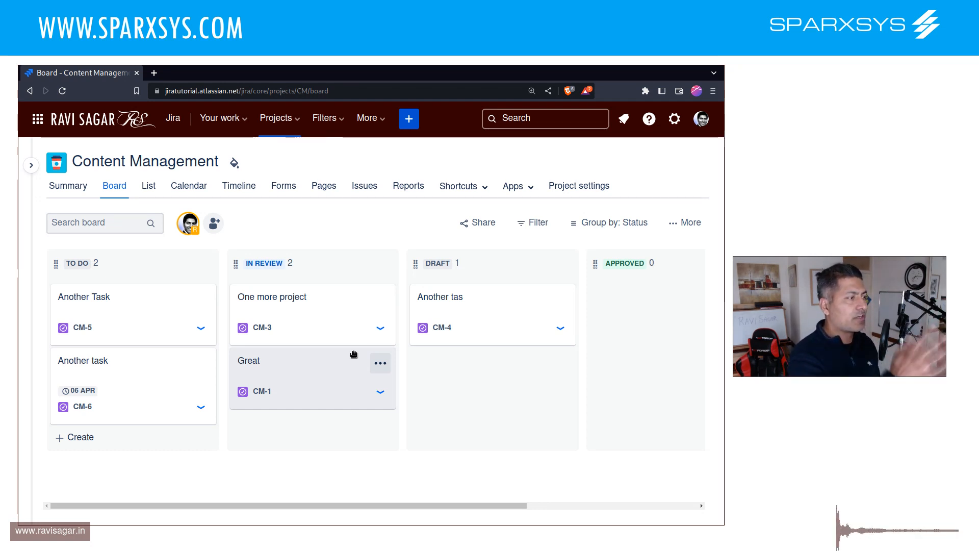
Collapse the In Review column on the board and expand it again.
{"action": "left_click_drag", "start_coordinate": [316, 269], "coordinate": [406, 254]}
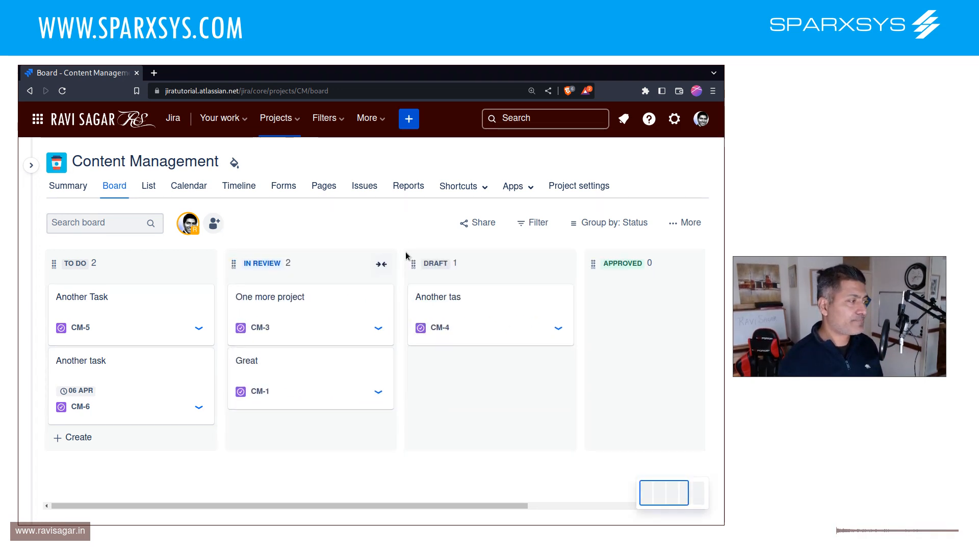
{"action": "left_click", "coordinate": [381, 264]}
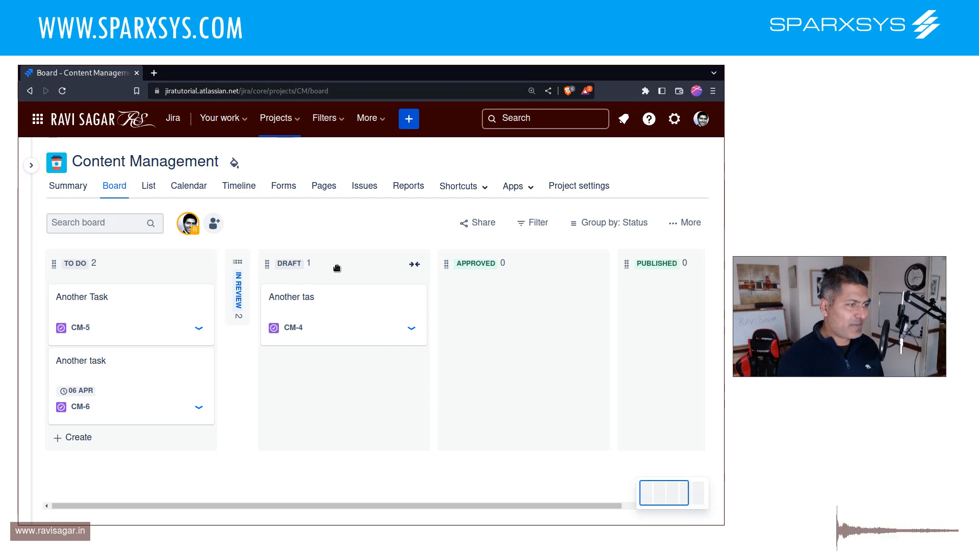
{"action": "left_click_drag", "start_coordinate": [339, 265], "coordinate": [372, 278]}
{"action": "mouse_move", "coordinate": [145, 305]}
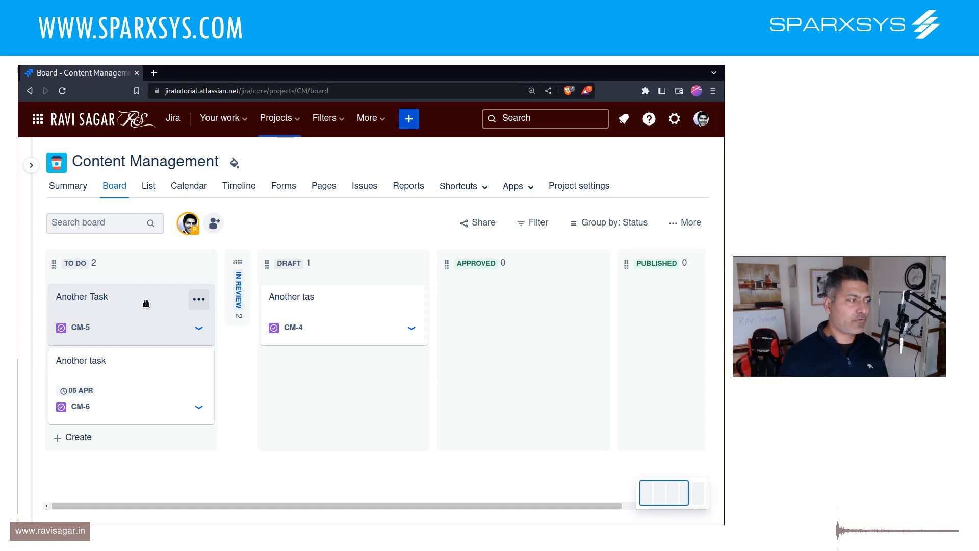
{"action": "mouse_move", "coordinate": [147, 304]}
{"action": "left_mouse_down"}
{"action": "mouse_move", "coordinate": [212, 311]}
{"action": "mouse_move", "coordinate": [146, 298]}
{"action": "left_mouse_up"}
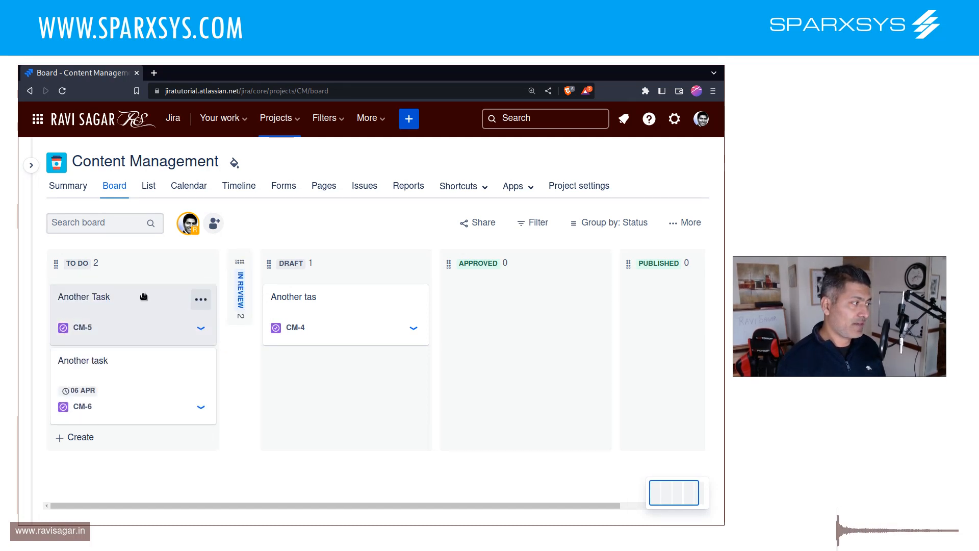
{"action": "mouse_move", "coordinate": [248, 286]}
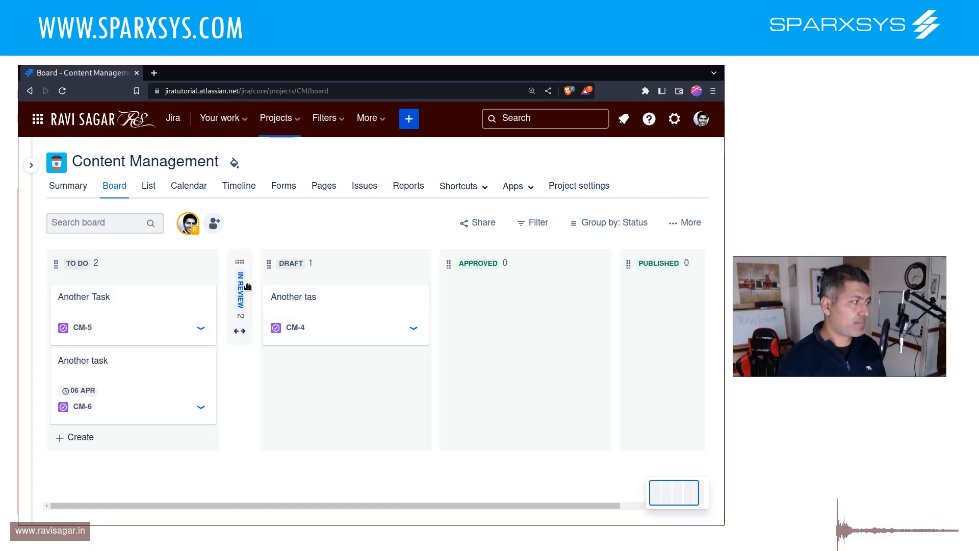
{"action": "left_click", "coordinate": [239, 331]}
{"action": "left_click_drag", "start_coordinate": [200, 312], "coordinate": [338, 275]}
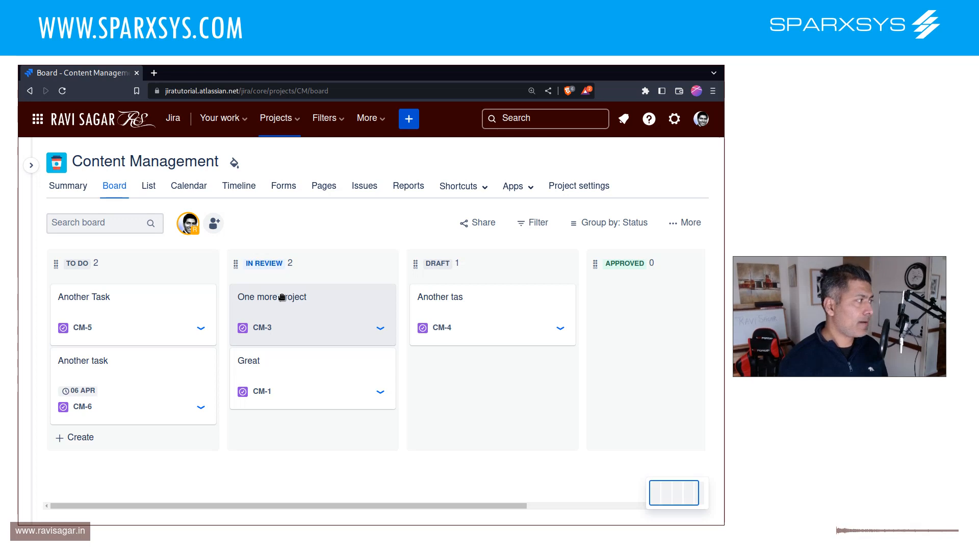
Move the "One more project" card from In Review to To Do and on to the Draft column.
{"action": "left_click_drag", "start_coordinate": [262, 299], "coordinate": [103, 299]}
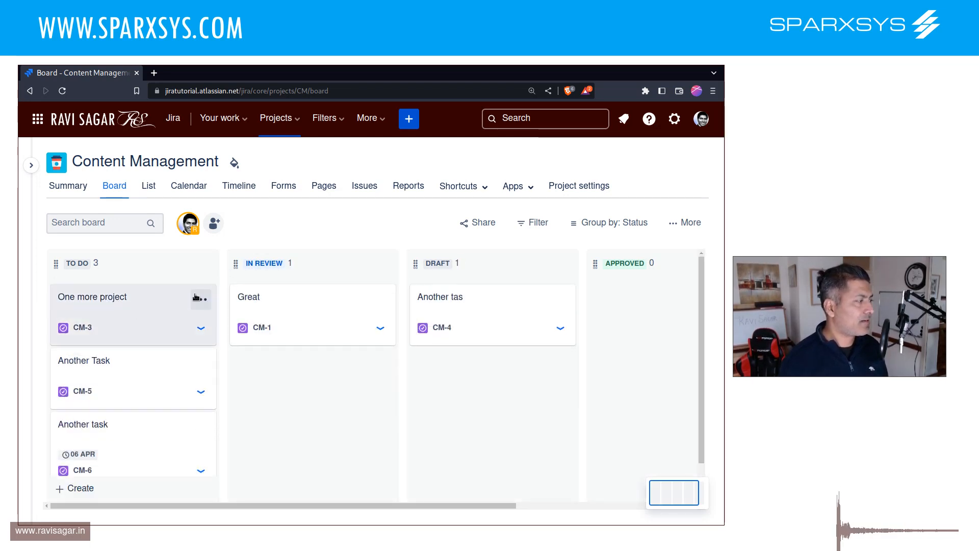
{"action": "mouse_move", "coordinate": [253, 267]}
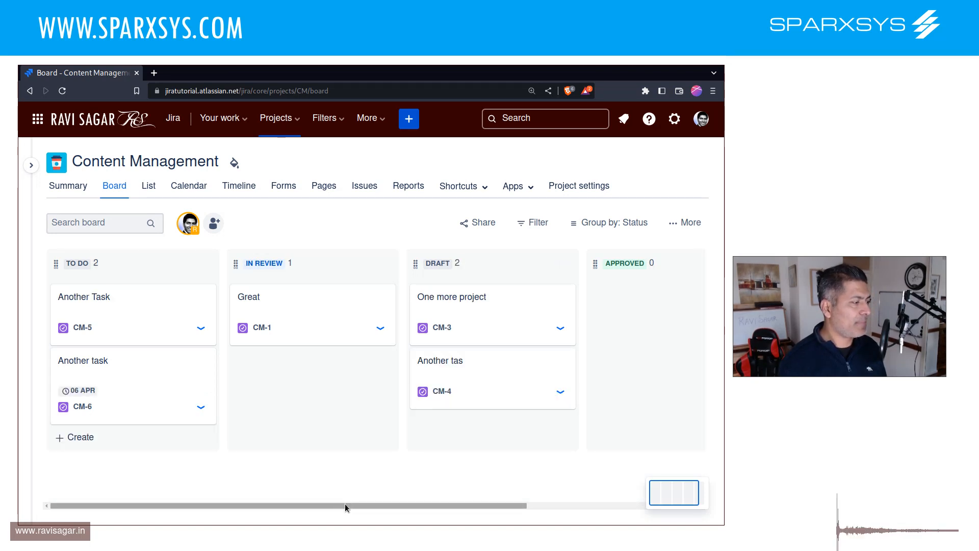
{"action": "left_click_drag", "start_coordinate": [345, 504], "coordinate": [251, 498]}
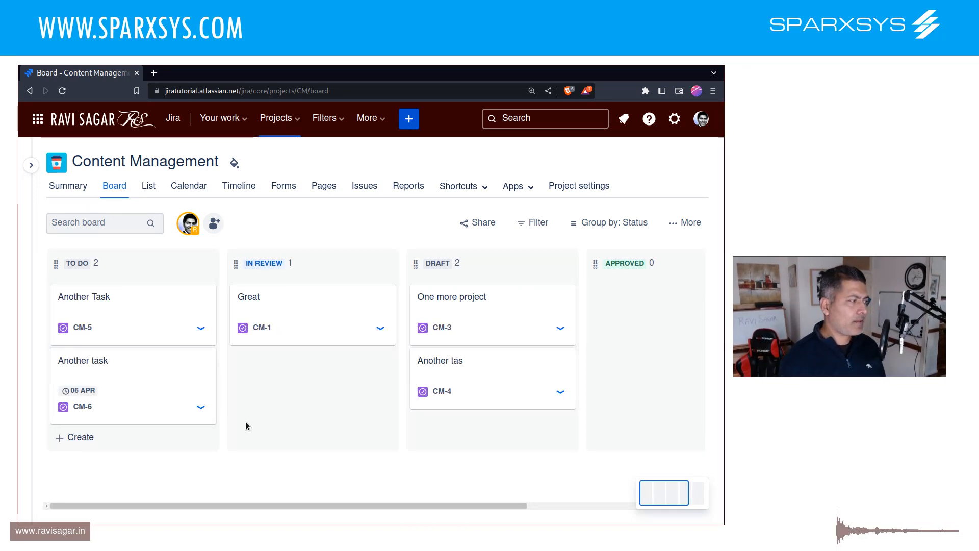
{"action": "mouse_move", "coordinate": [144, 364]}
{"action": "left_mouse_down"}
{"action": "mouse_move", "coordinate": [161, 371]}
{"action": "mouse_move", "coordinate": [138, 347]}
{"action": "mouse_move", "coordinate": [204, 372]}
{"action": "mouse_move", "coordinate": [151, 365]}
{"action": "mouse_move", "coordinate": [168, 374]}
{"action": "mouse_move", "coordinate": [148, 371]}
{"action": "mouse_move", "coordinate": [164, 360]}
{"action": "mouse_move", "coordinate": [350, 363]}
{"action": "mouse_move", "coordinate": [308, 351]}
{"action": "mouse_move", "coordinate": [338, 365]}
{"action": "mouse_move", "coordinate": [416, 358]}
{"action": "mouse_move", "coordinate": [408, 312]}
{"action": "mouse_move", "coordinate": [240, 291]}
{"action": "mouse_move", "coordinate": [326, 310]}
{"action": "mouse_move", "coordinate": [280, 280]}
{"action": "mouse_move", "coordinate": [242, 295]}
{"action": "mouse_move", "coordinate": [136, 411]}
{"action": "mouse_move", "coordinate": [144, 399]}
{"action": "mouse_move", "coordinate": [230, 404]}
{"action": "mouse_move", "coordinate": [242, 378]}
{"action": "mouse_move", "coordinate": [301, 405]}
{"action": "mouse_move", "coordinate": [311, 397]}
{"action": "mouse_move", "coordinate": [136, 357]}
{"action": "mouse_move", "coordinate": [151, 366]}
{"action": "left_mouse_up"}
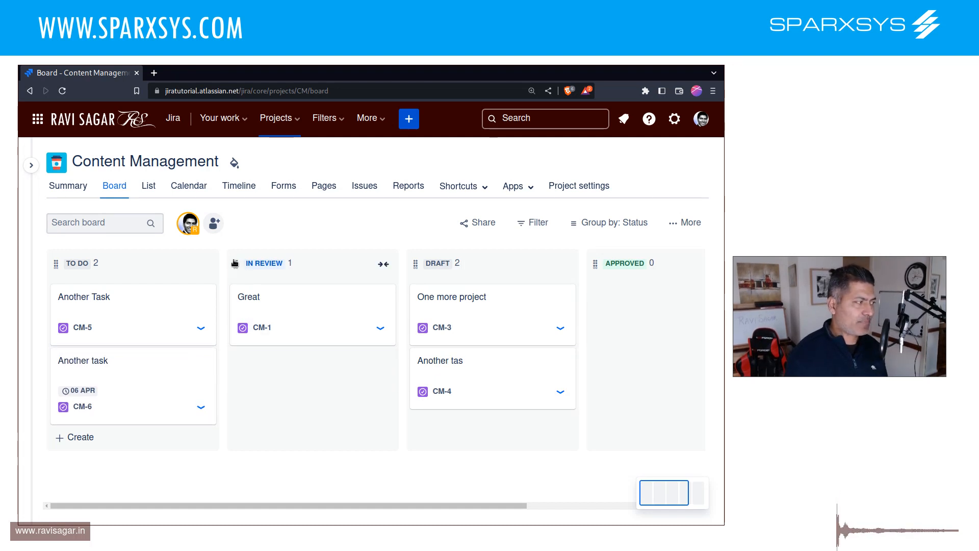
Collapse the In Review, Draft and Approved columns on the board.
{"action": "left_click", "coordinate": [383, 264]}
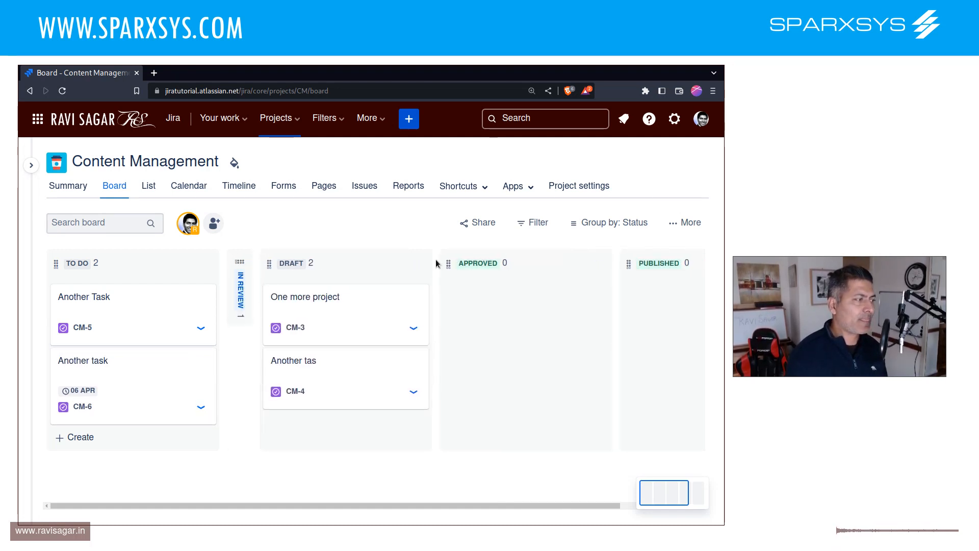
{"action": "left_click", "coordinate": [421, 264]}
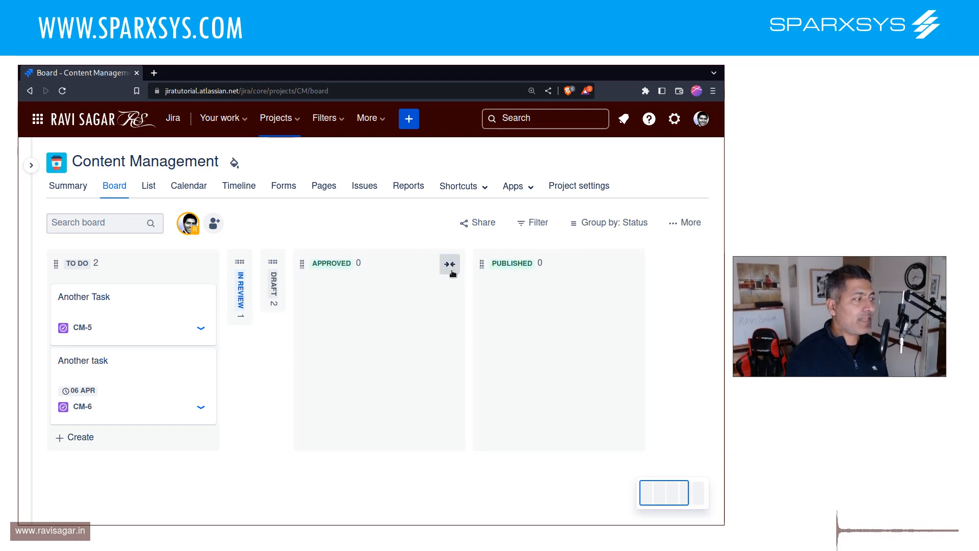
{"action": "left_click", "coordinate": [449, 263]}
{"action": "left_click_drag", "start_coordinate": [87, 381], "coordinate": [101, 344]}
{"action": "left_click_drag", "start_coordinate": [134, 345], "coordinate": [92, 375]}
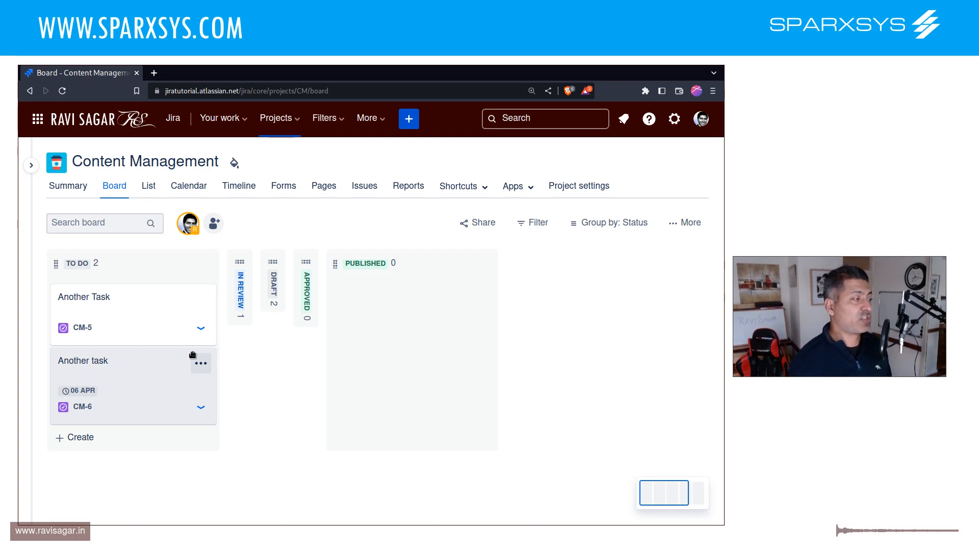
Expand the Approved and Draft columns again, leaving In Review collapsed.
{"action": "mouse_move", "coordinate": [313, 297]}
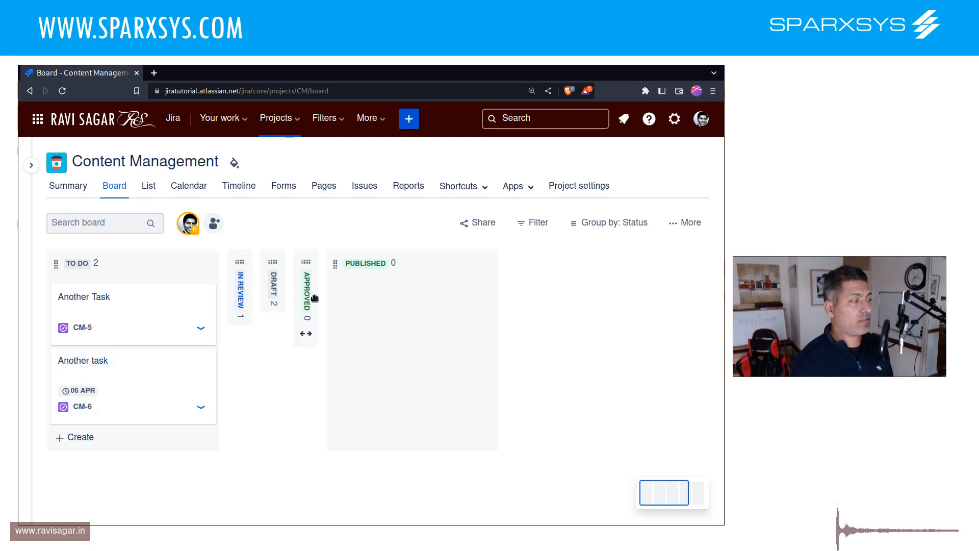
{"action": "left_click", "coordinate": [305, 334]}
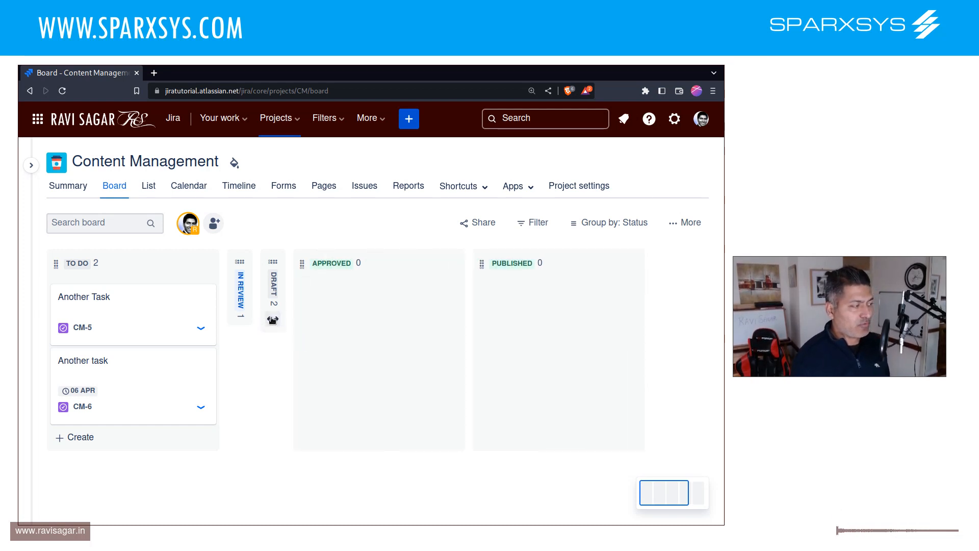
{"action": "left_click", "coordinate": [273, 321]}
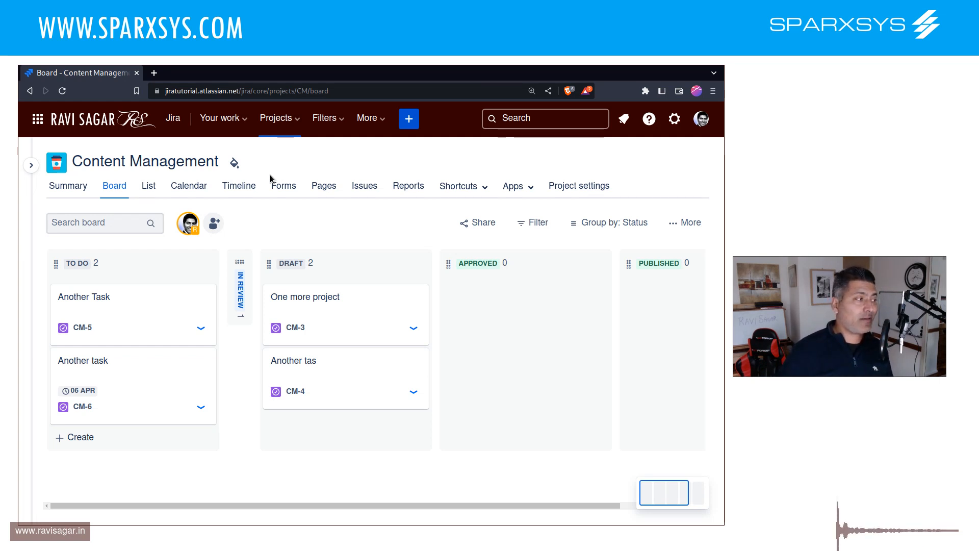
Look at the project's forms and summary views and return to the board.
{"action": "left_click", "coordinate": [293, 188]}
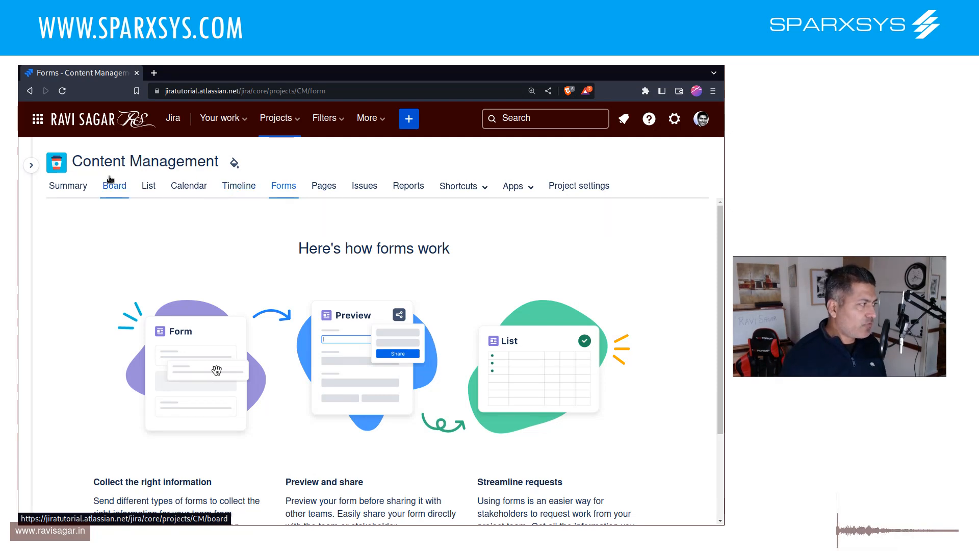
{"action": "left_click", "coordinate": [80, 194]}
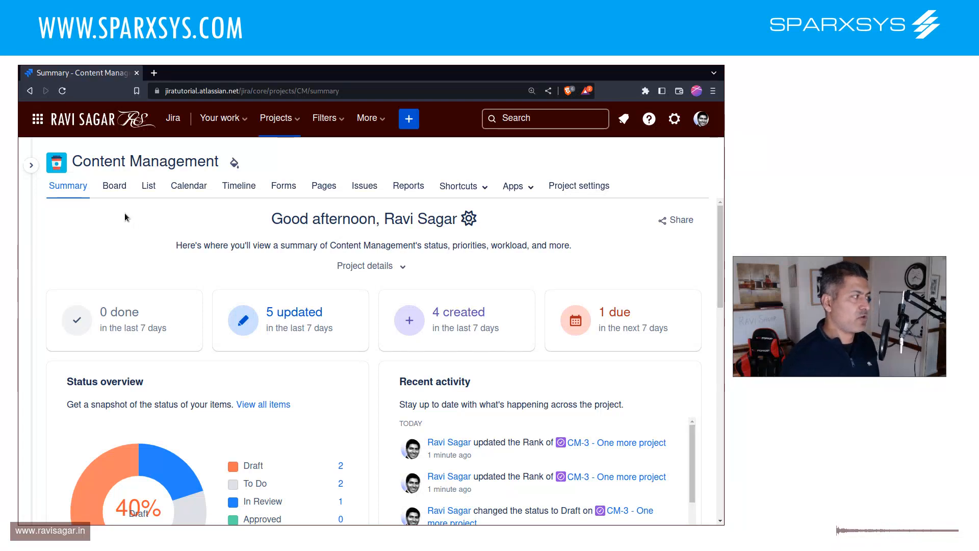
{"action": "left_click", "coordinate": [113, 194]}
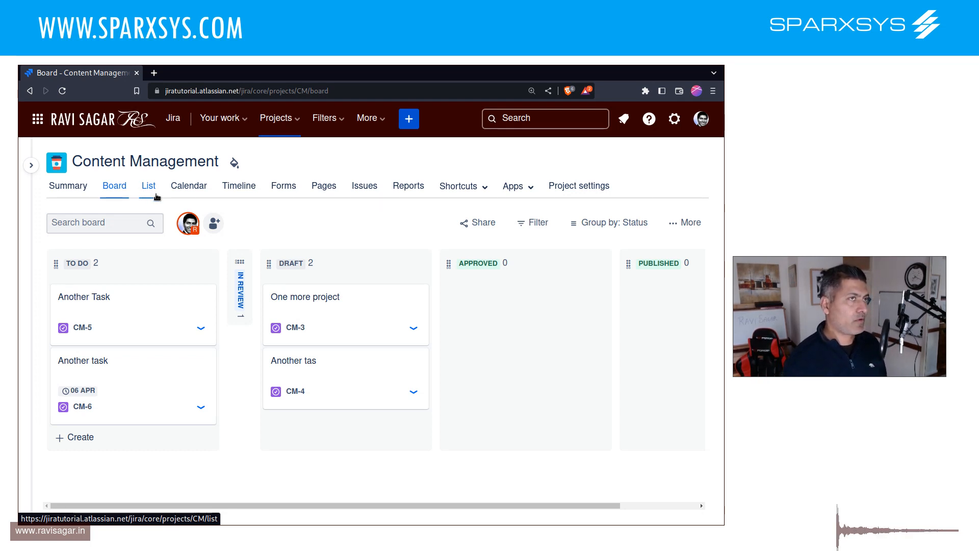
{"action": "left_click", "coordinate": [190, 188]}
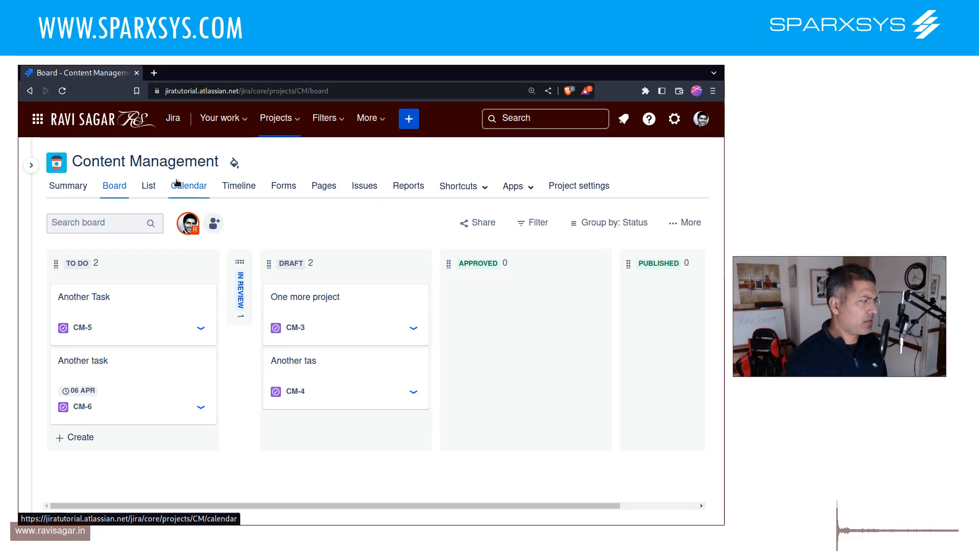